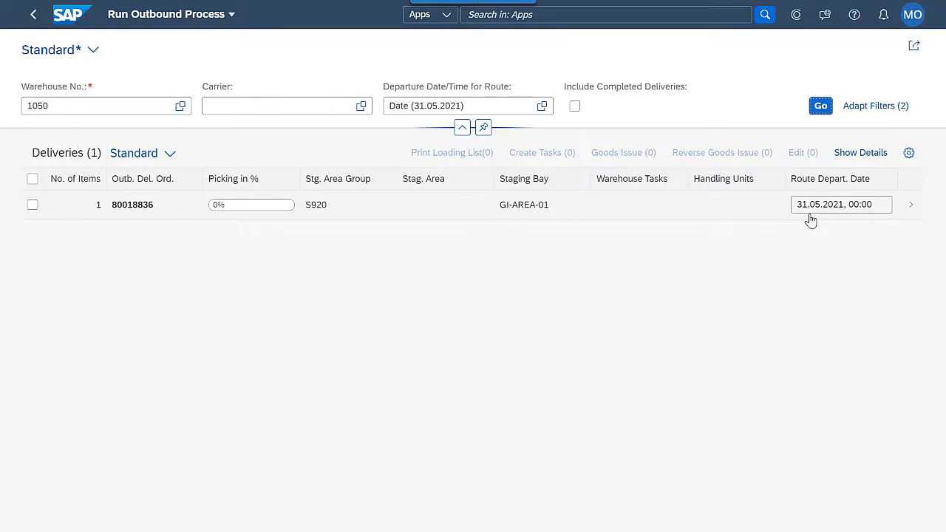
Open the outbound delivery order and manually create a pick warehouse task for FG012 from bin TEST_KK2, choosing handling unit 300035611.
left_click(903, 214)
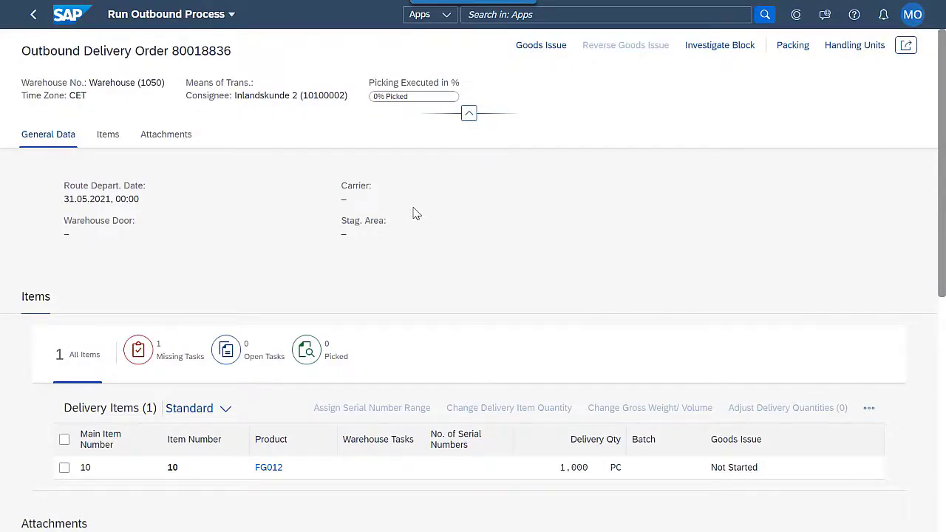
left_click(158, 352)
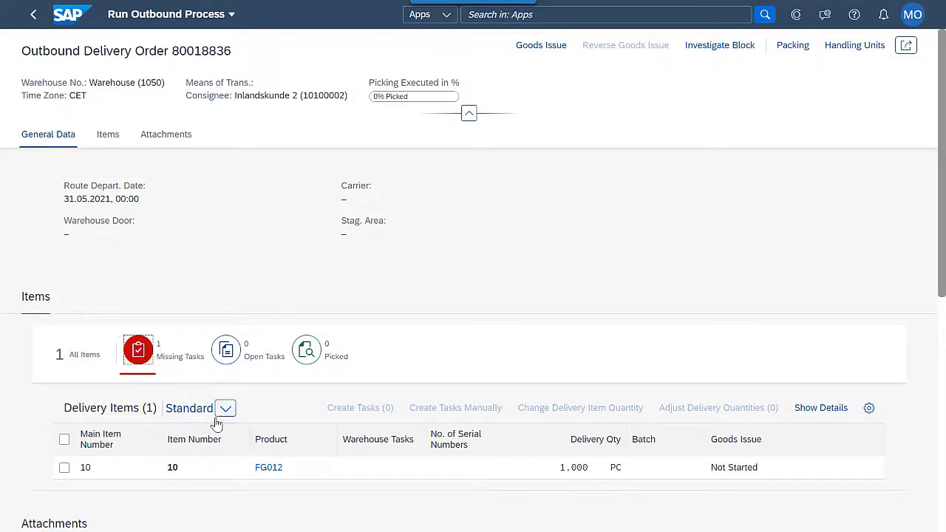
left_click(64, 470)
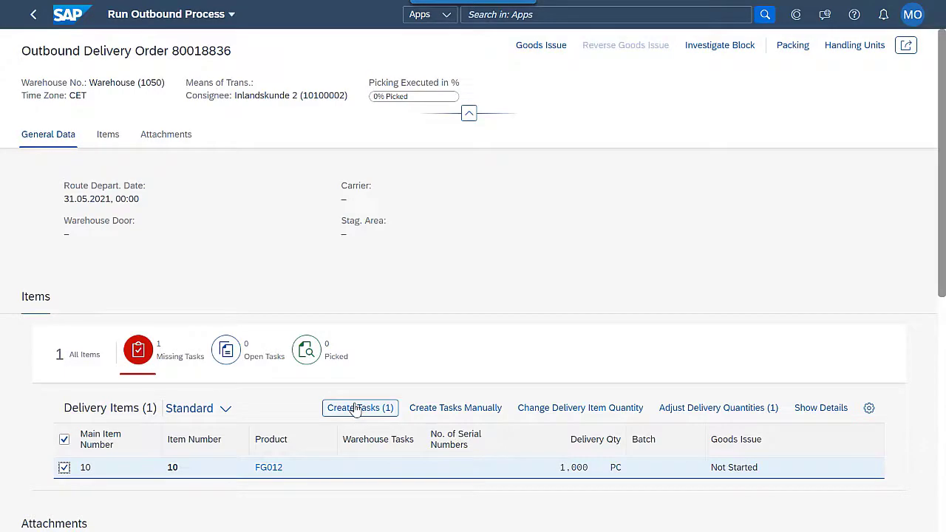
left_click(423, 407)
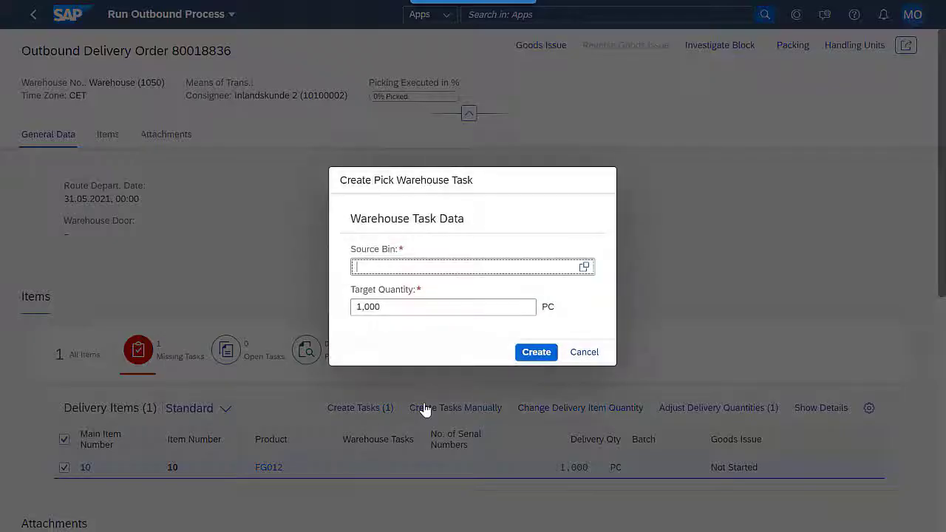
left_click(585, 269)
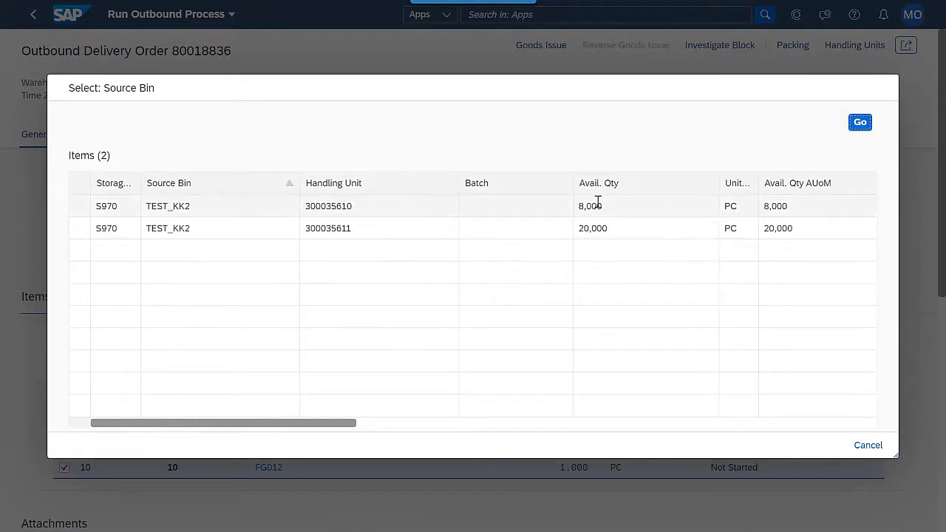
left_click(79, 228)
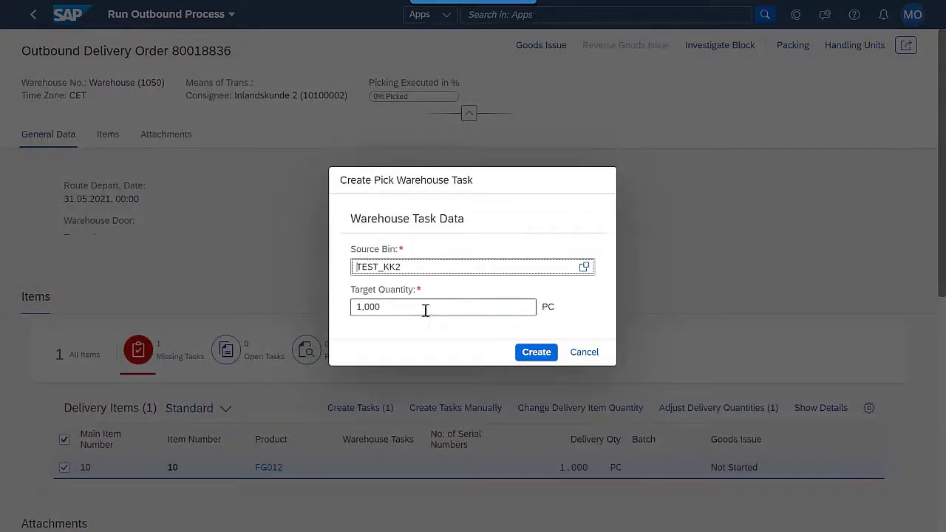
left_click(524, 352)
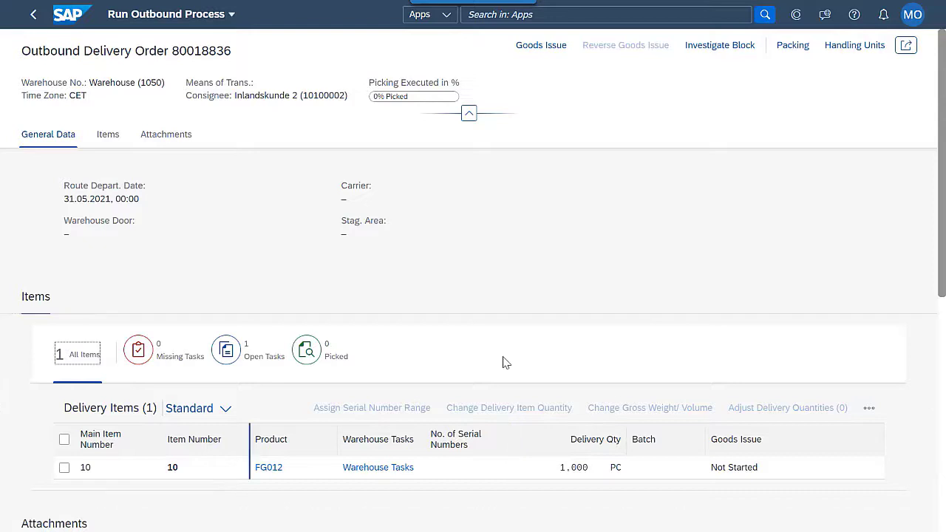
List the warehouse tasks belonging to the FG012 delivery item and open the open picking task's details.
left_click(363, 468)
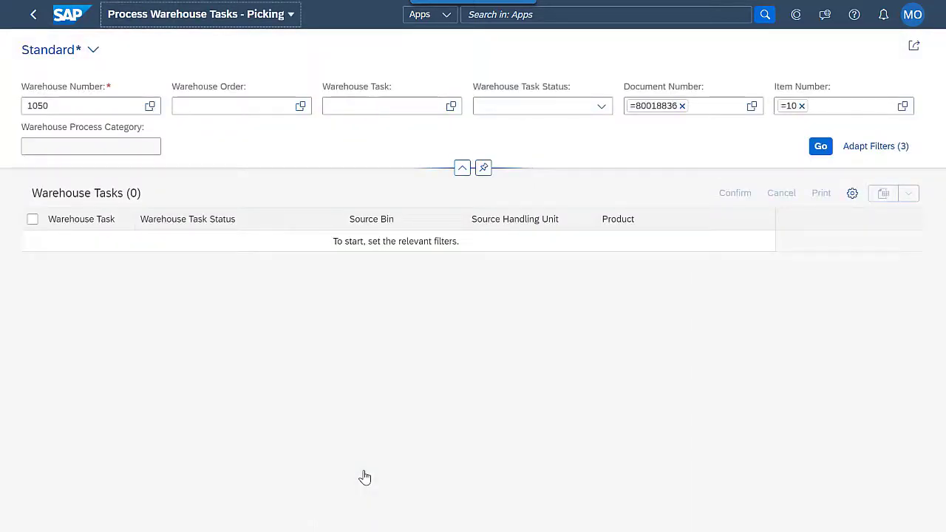
left_click(820, 146)
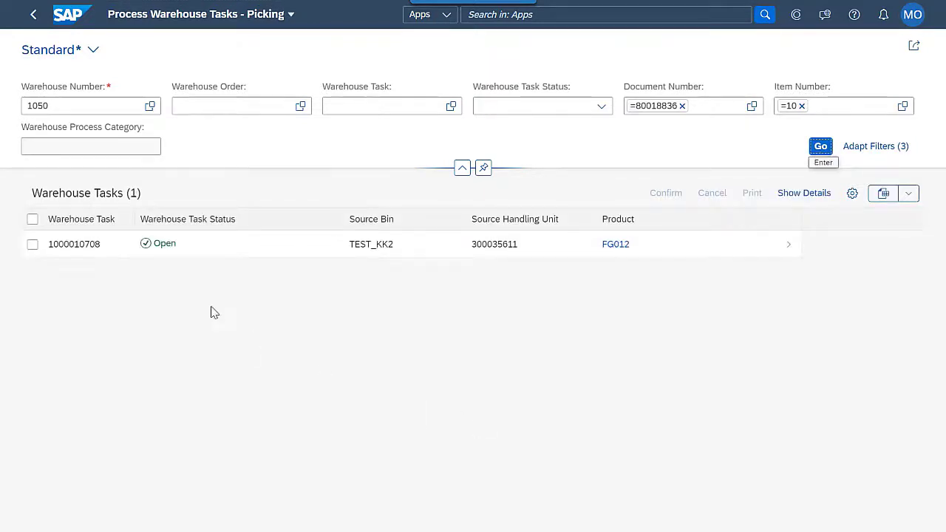
left_click(782, 248)
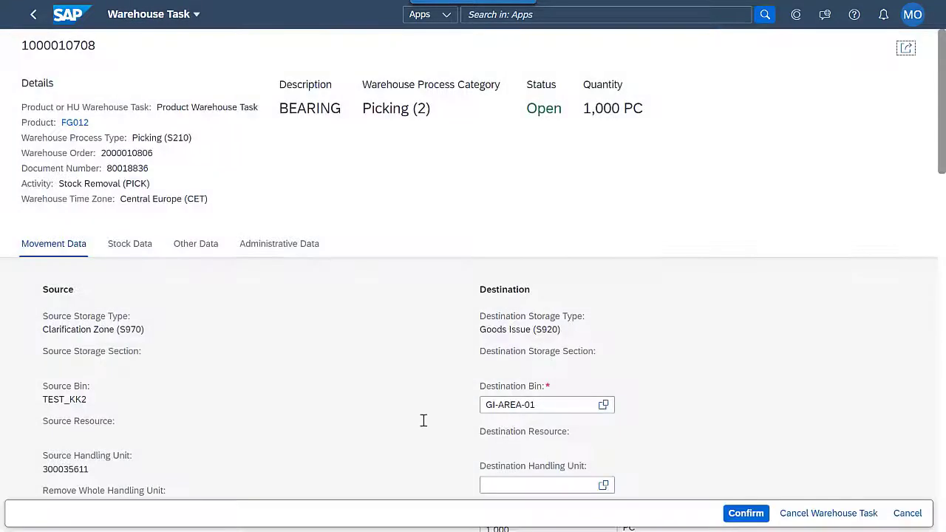
Examine the picking task's movement data, exception handling options, stock data, other data and administrative data.
scroll(436, 379, "down", 1)
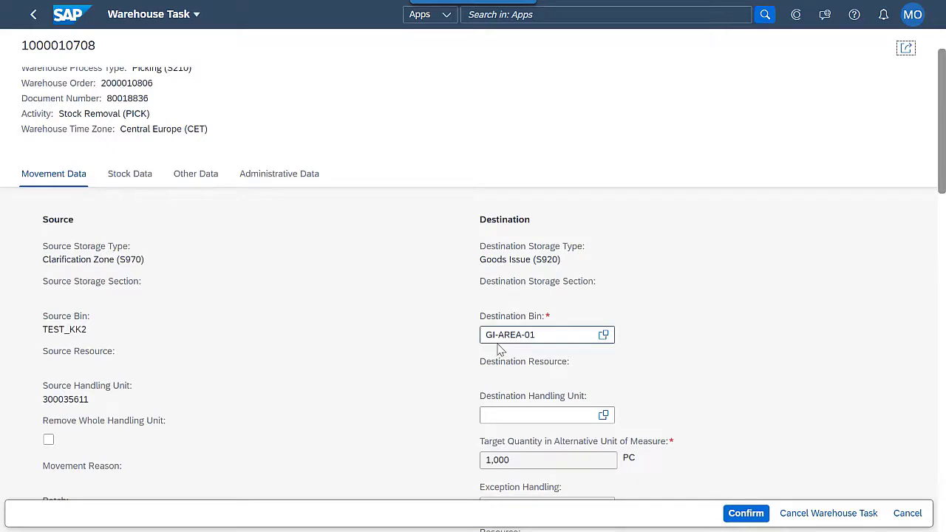
scroll(398, 358, "down", 3)
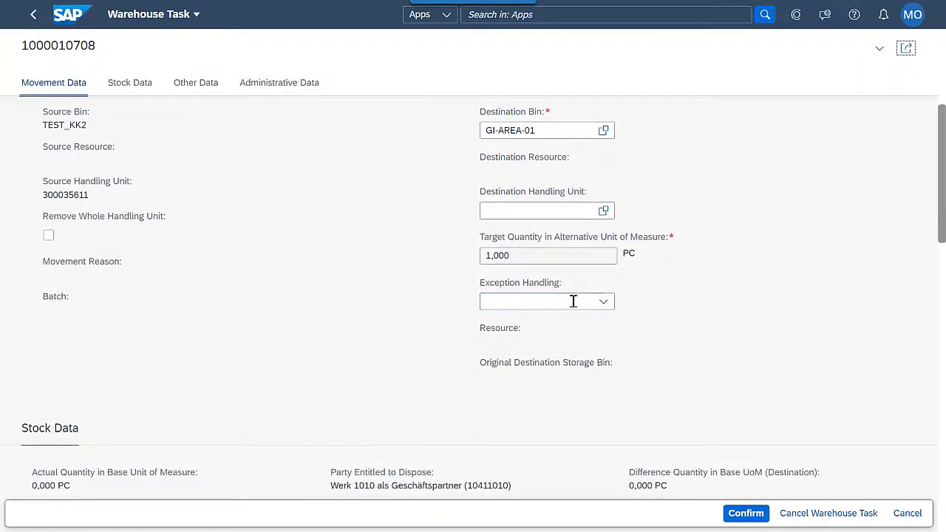
left_click(605, 302)
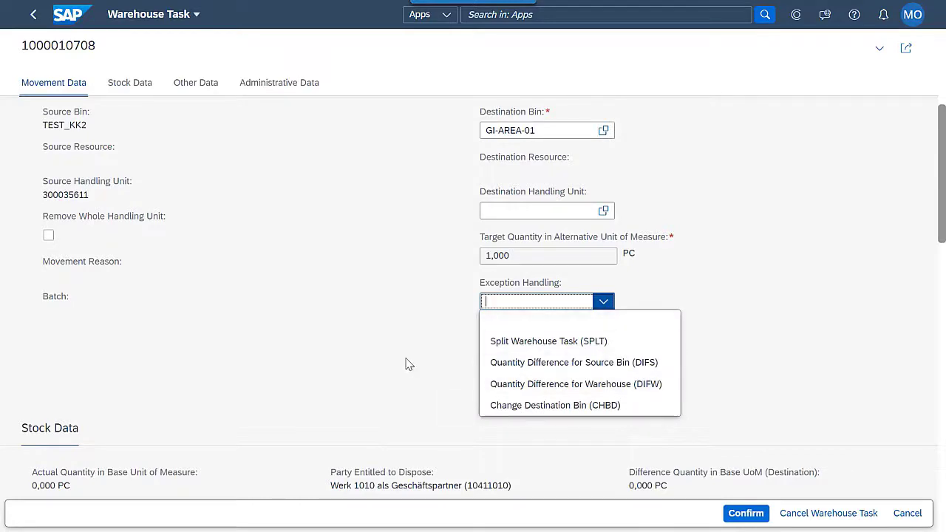
left_click(321, 327)
scroll(321, 328, "down", 3)
scroll(320, 327, "down", 8)
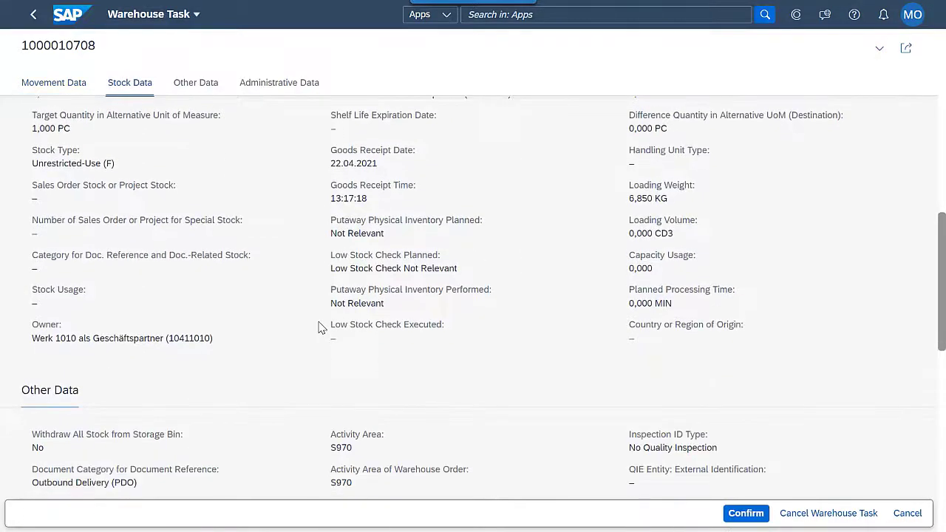
scroll(320, 327, "down", 3)
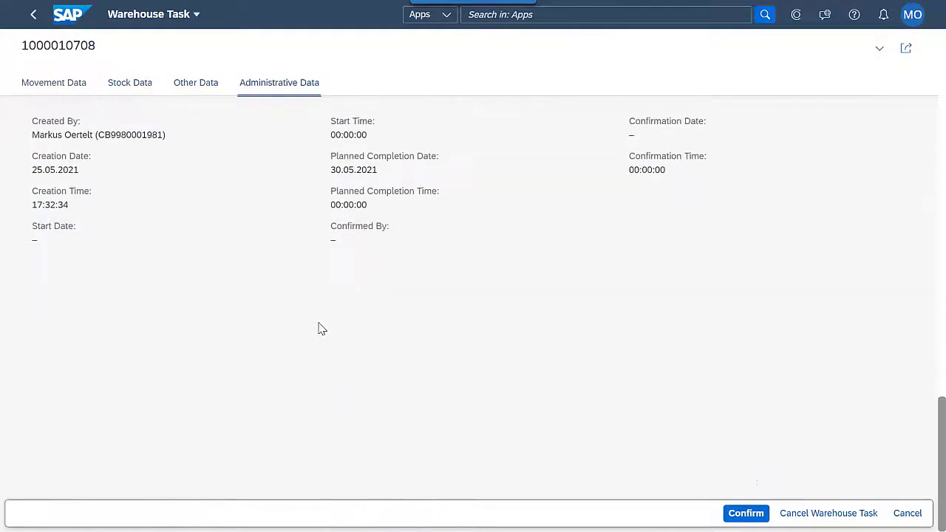
scroll(319, 328, "up", 12)
scroll(325, 333, "up", 5)
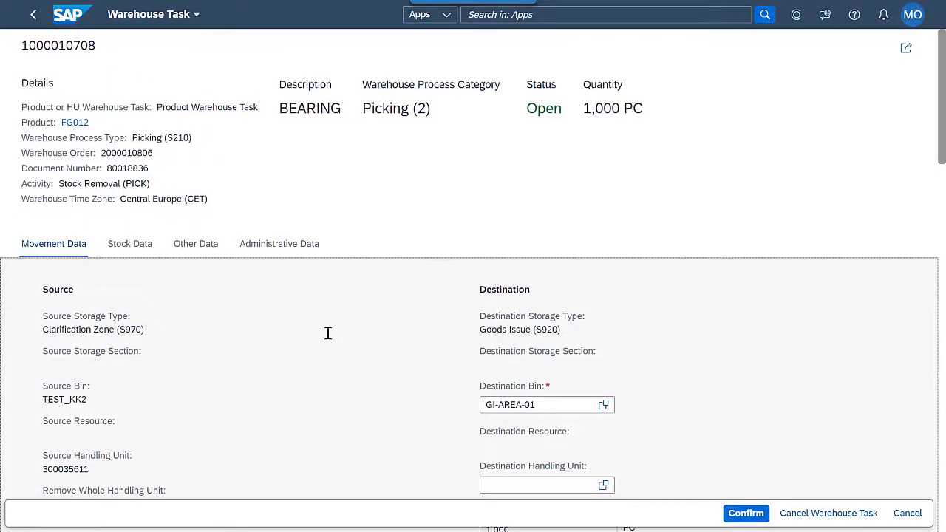
Confirm the picking warehouse task and return to the outbound delivery order.
left_click(750, 515)
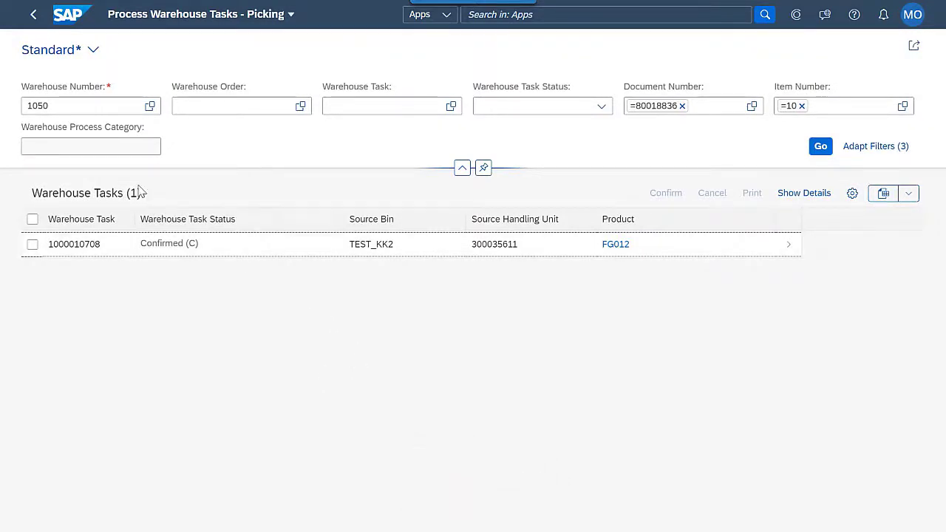
left_click(36, 16)
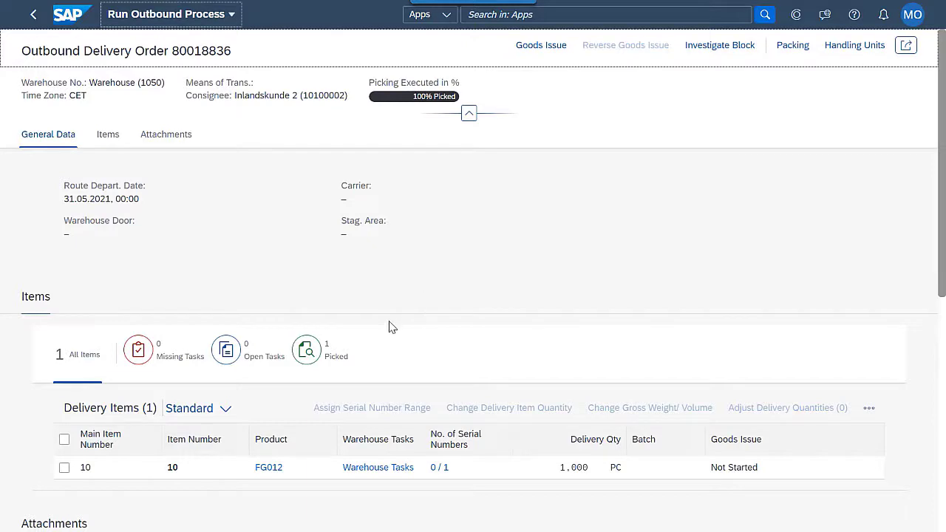
left_click(306, 350)
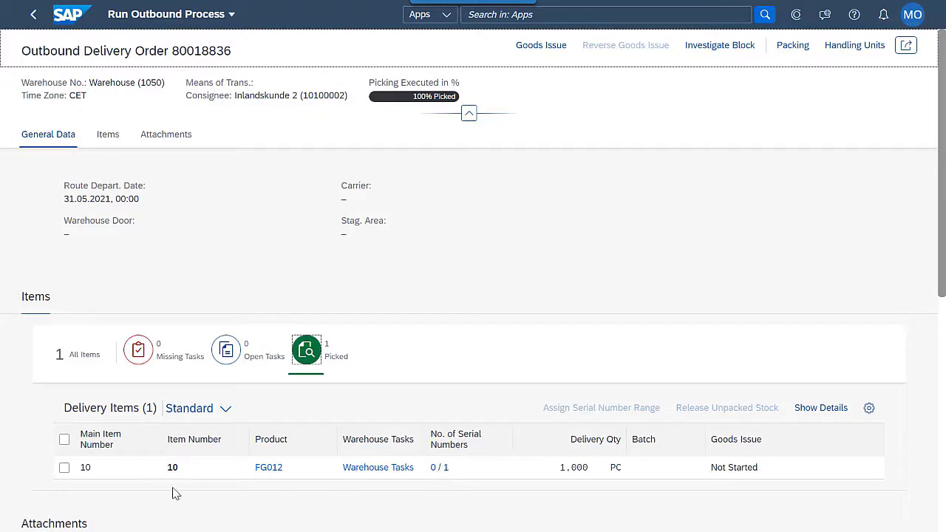
left_click(64, 467)
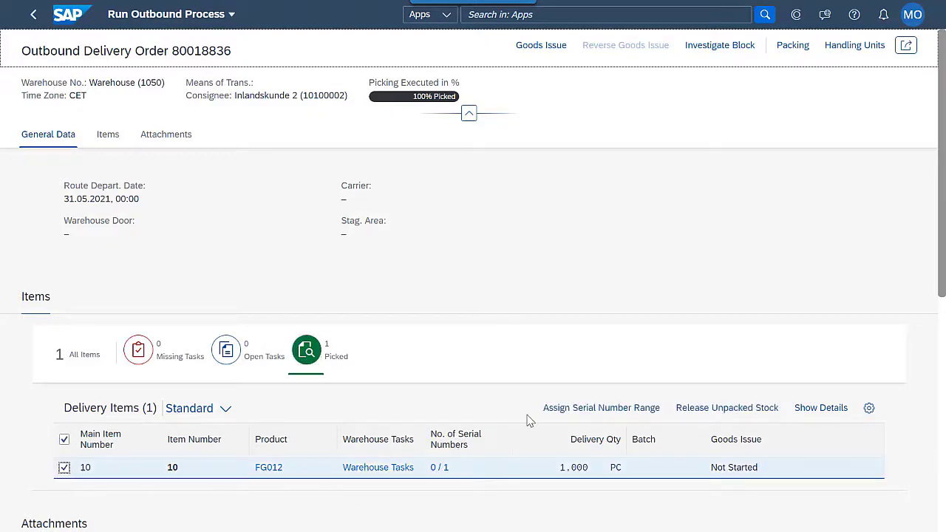
left_click(583, 410)
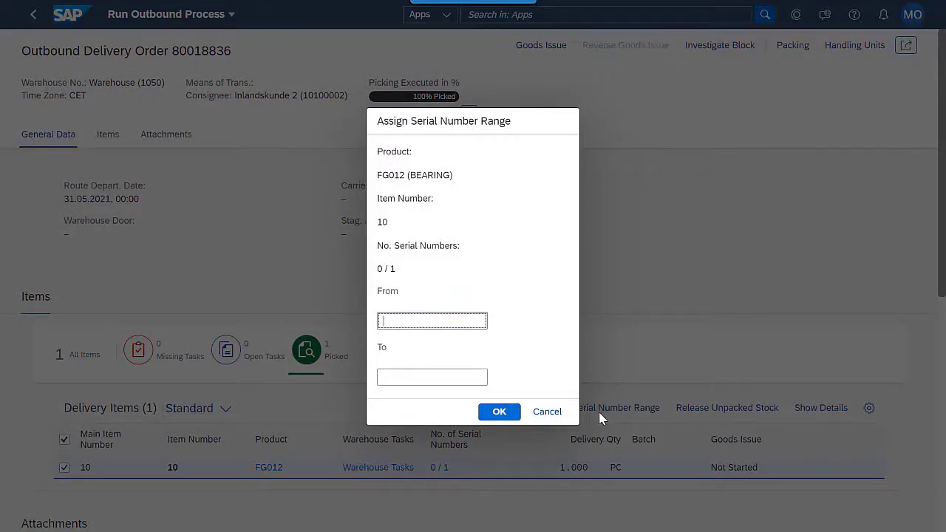
left_click(547, 412)
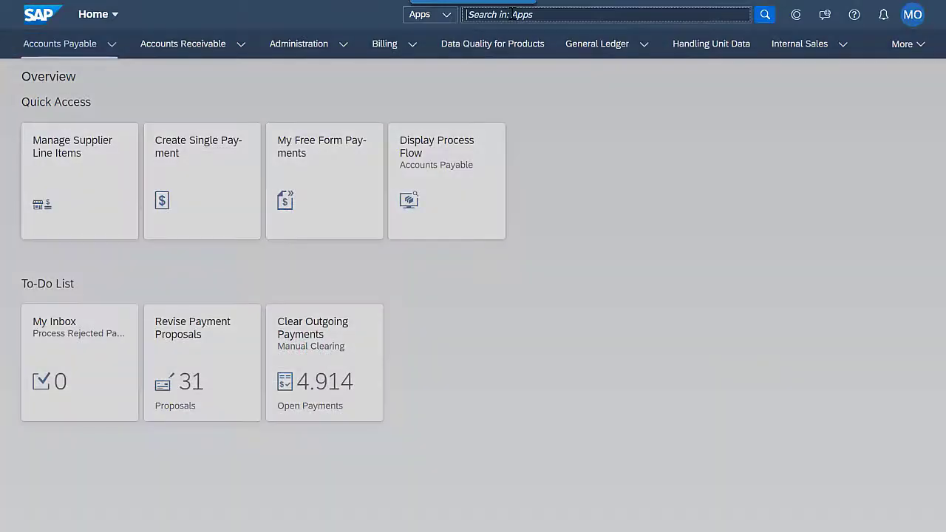
Open the Pack Outbound Deliveries app from the home page and start packing at work center PACK with storage bin GI-AREA-01.
left_click(511, 14)
type("pa")
type("ck outbound")
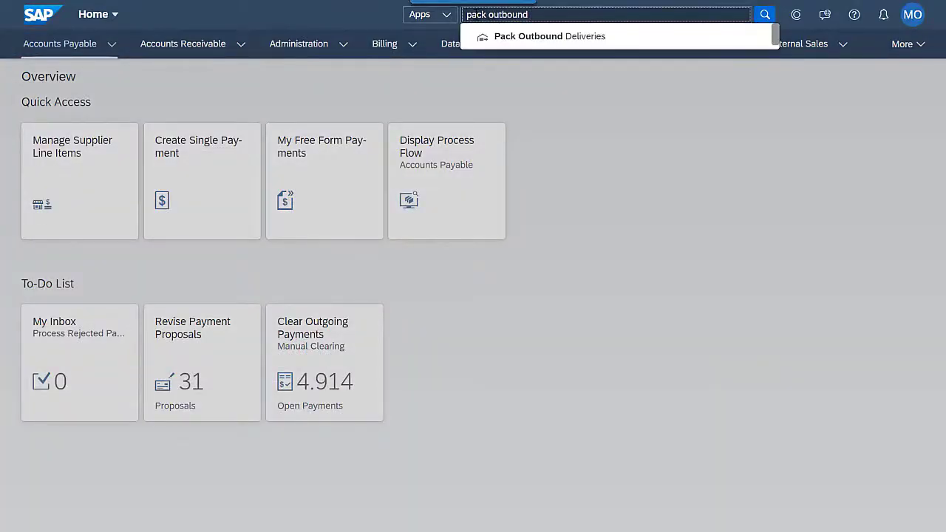
left_click(501, 34)
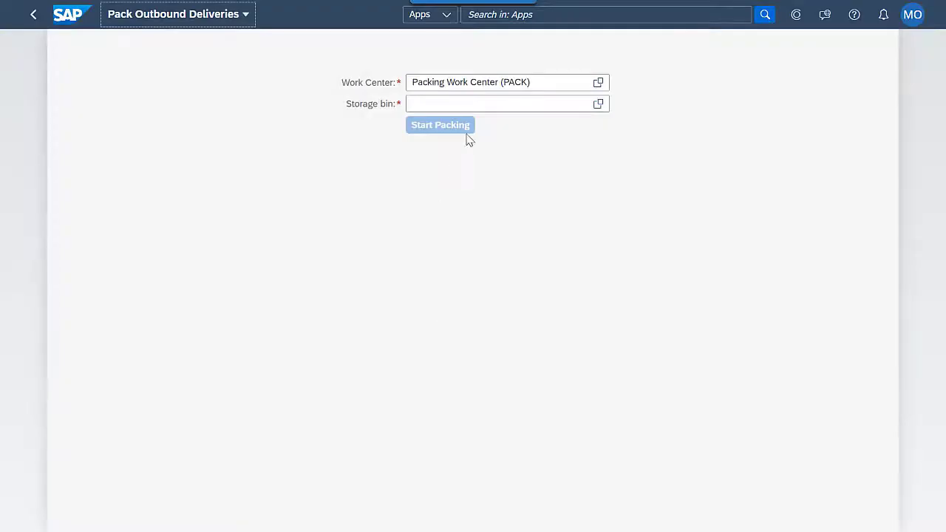
left_click(473, 103)
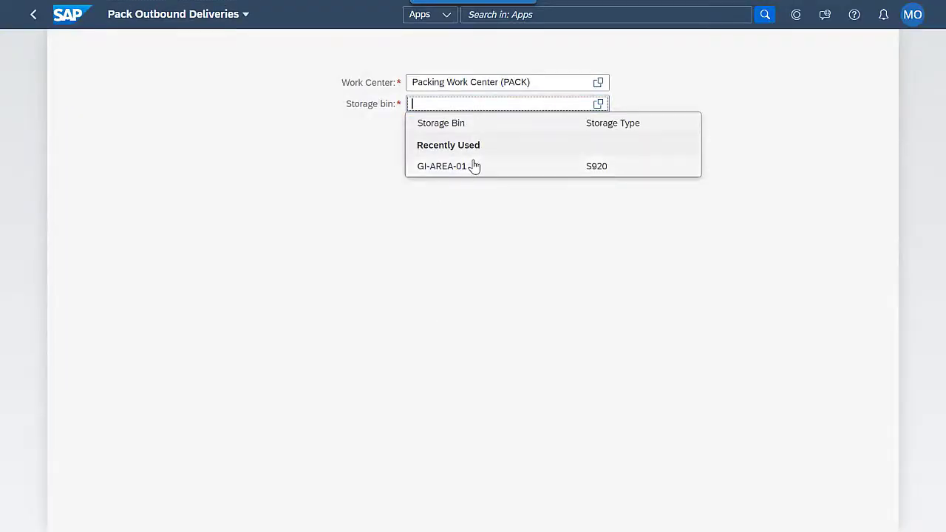
left_click(473, 166)
left_click(453, 126)
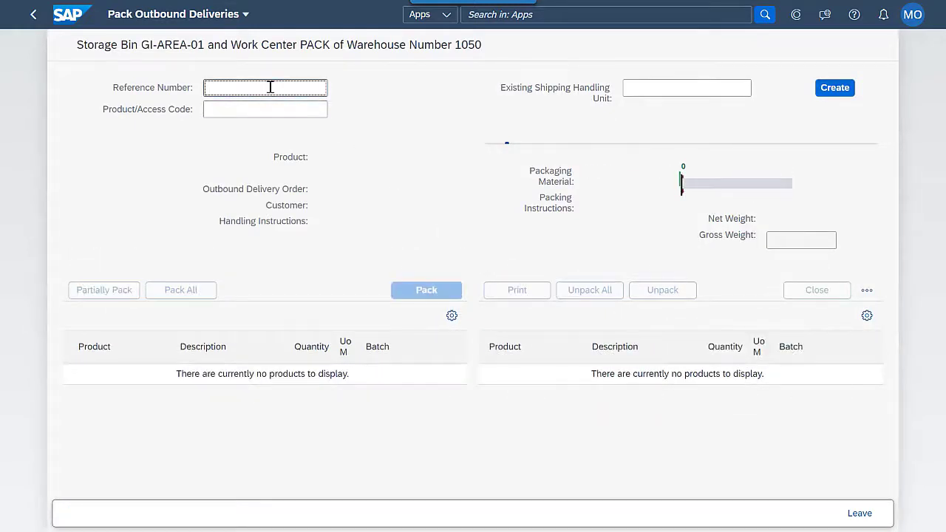
Enter the outbound delivery order number as the reference and create a shipping handling unit with packaging material PALLET.
type("80018836")
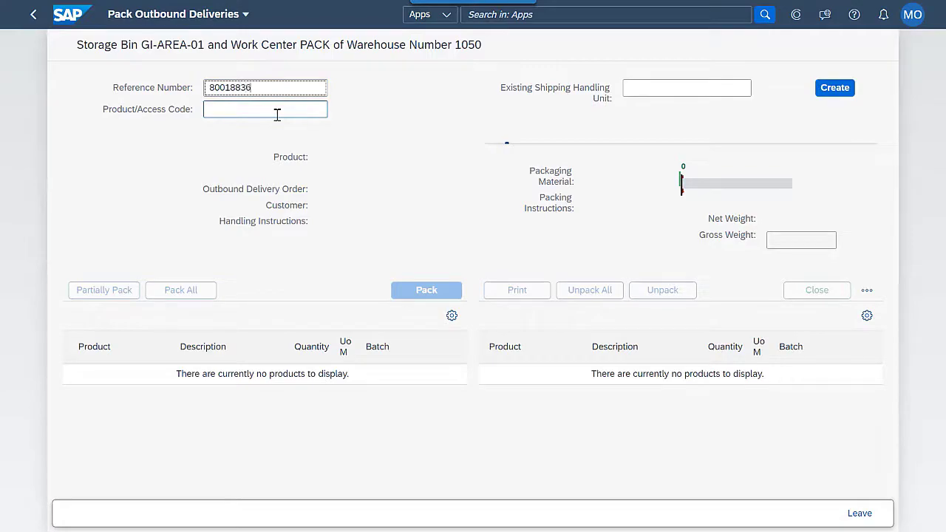
key("Return")
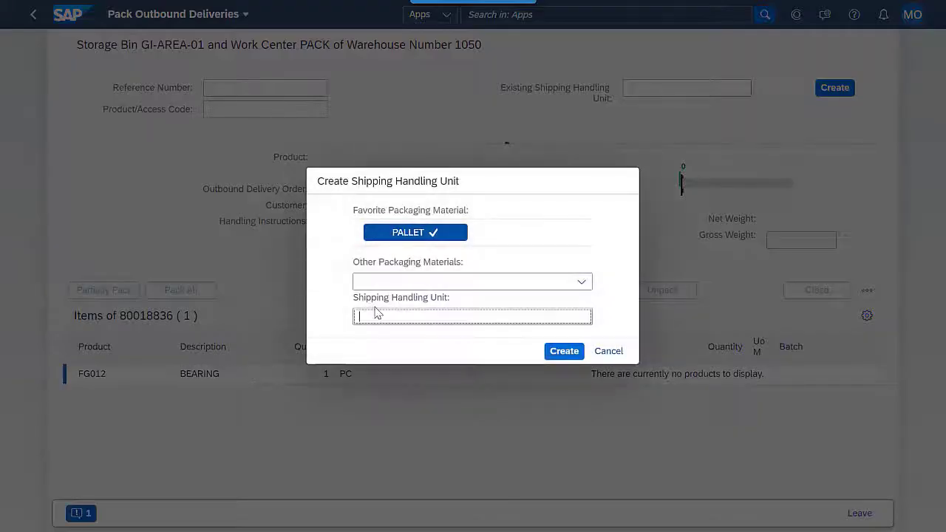
left_click(564, 353)
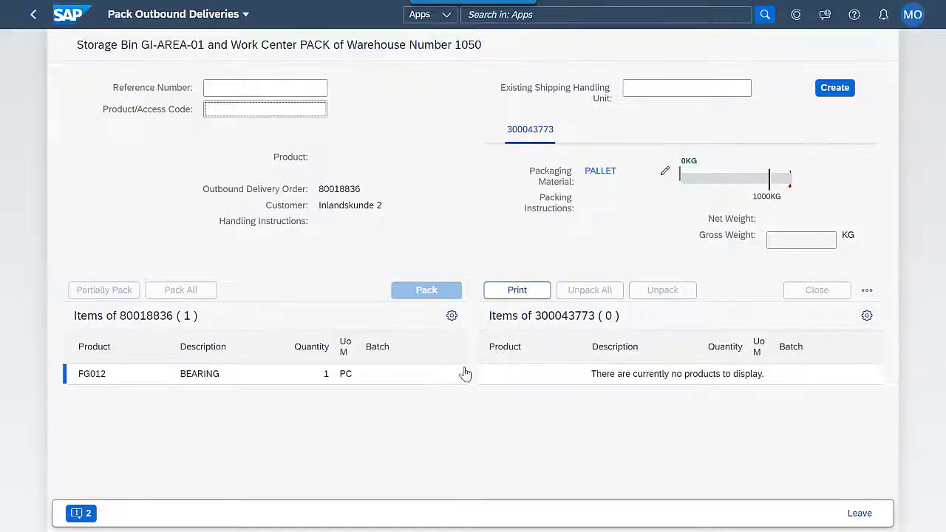
Pack the FG012 bearing into the new shipping handling unit, entering the product's serial number.
left_click(269, 375)
left_click(425, 295)
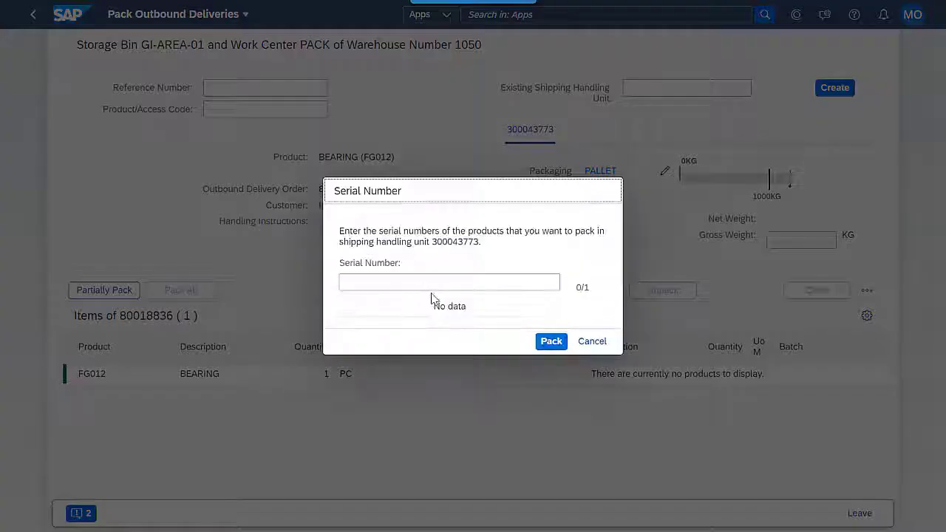
left_click(413, 283)
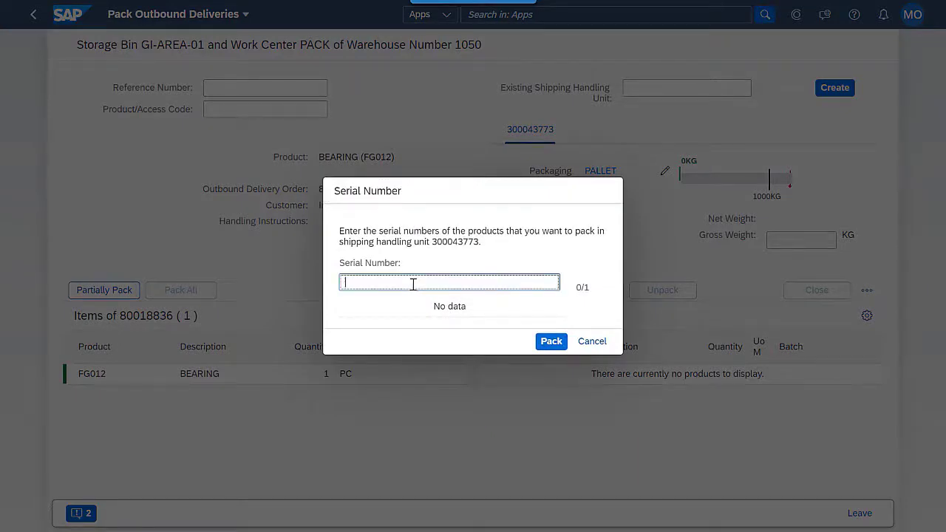
left_click(550, 343)
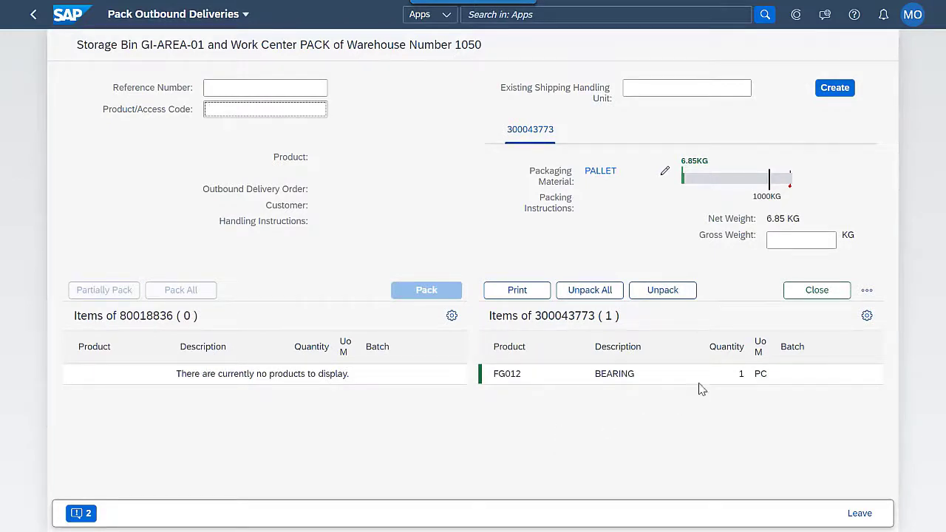
Set the shipping handling unit's gross weight to 30 KG and close the handling unit.
left_click(800, 242)
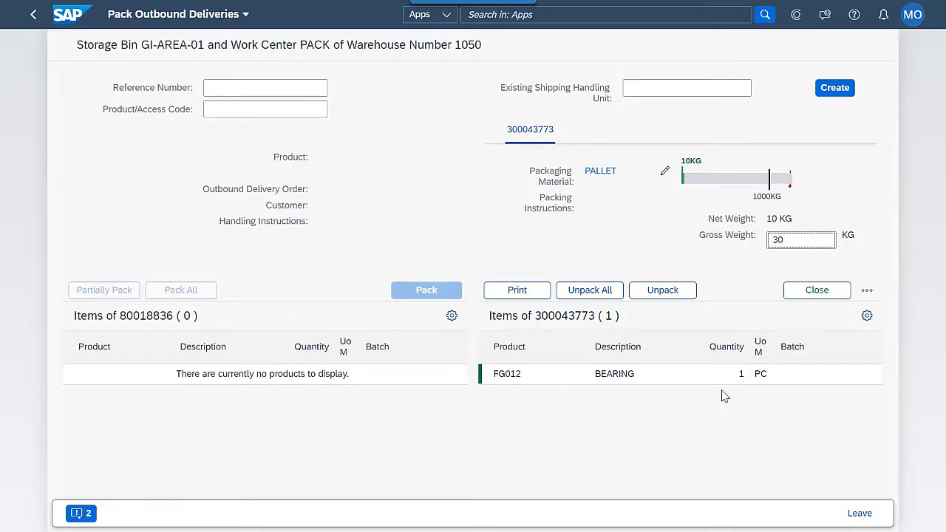
left_click(815, 291)
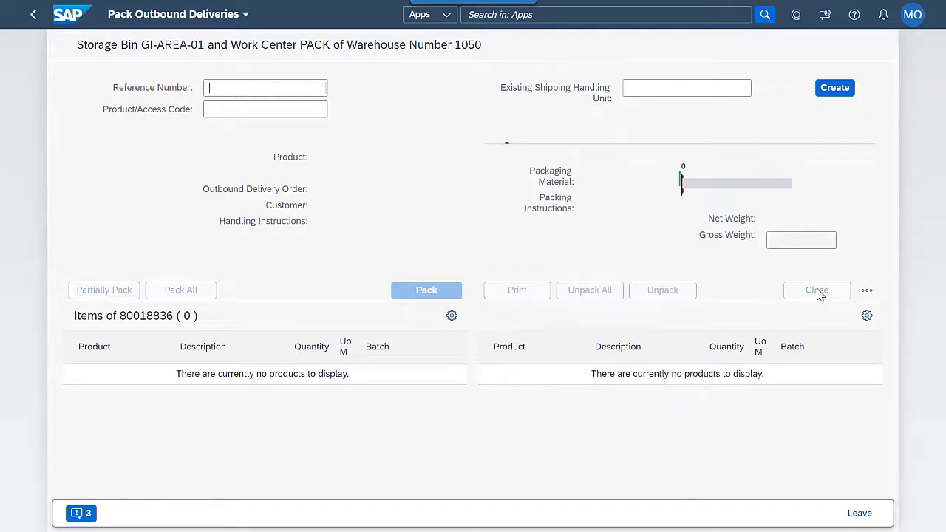
Leave the packing app and open Run Outbound Process for deliveries from the Warehouse Office's Warehouse Processing page.
left_click(865, 512)
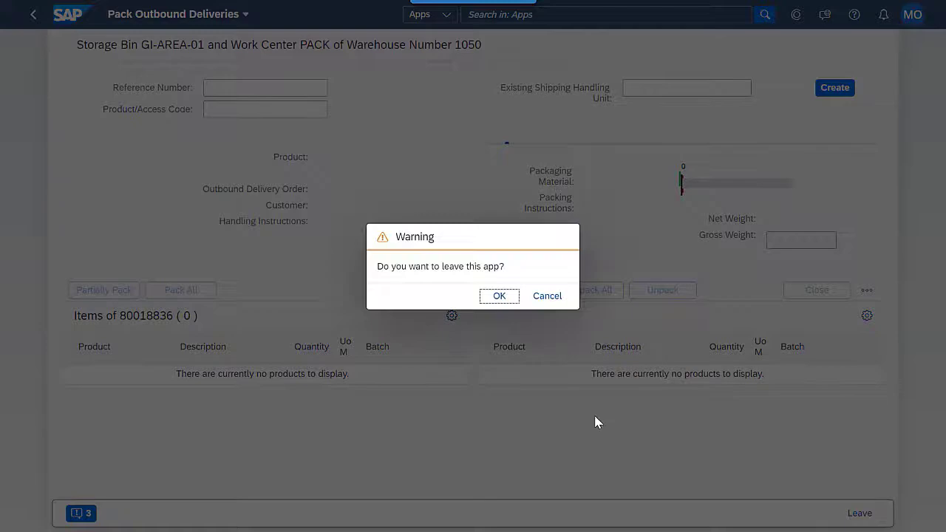
left_click(507, 298)
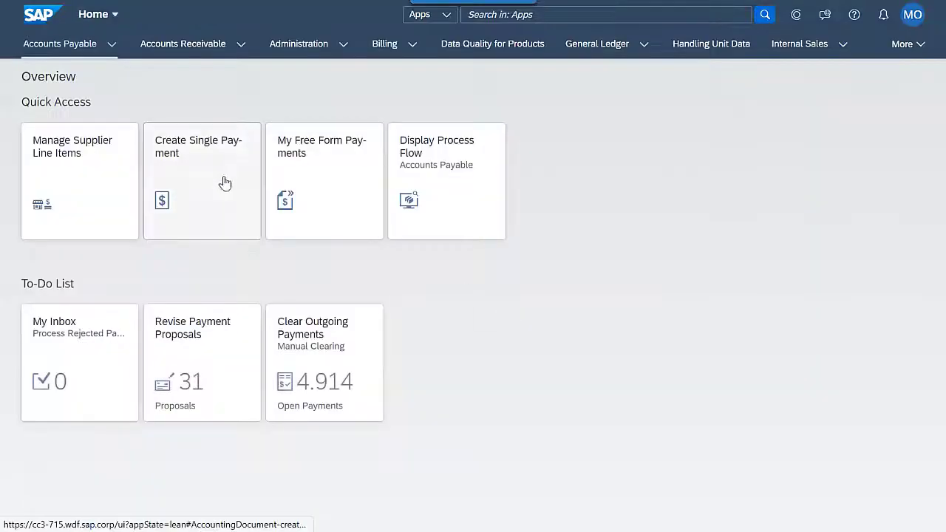
left_click(920, 47)
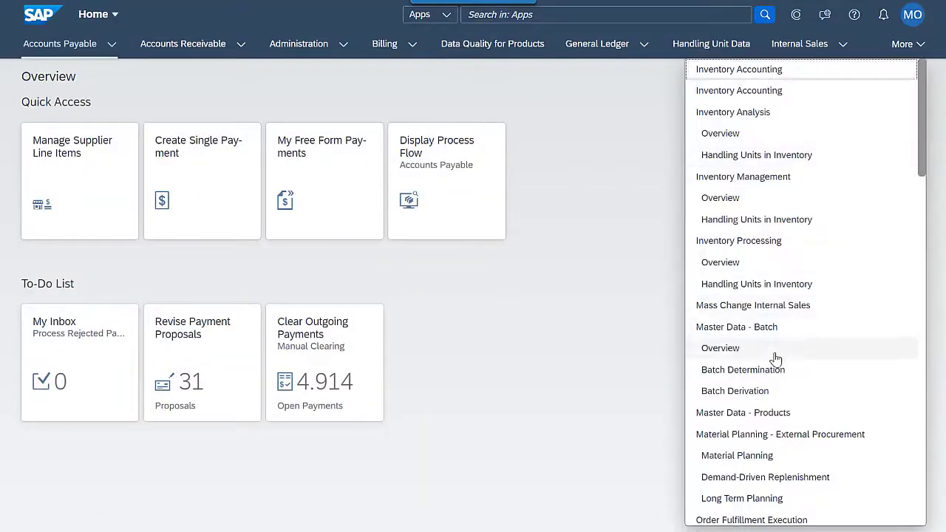
scroll(775, 359, "down", 15)
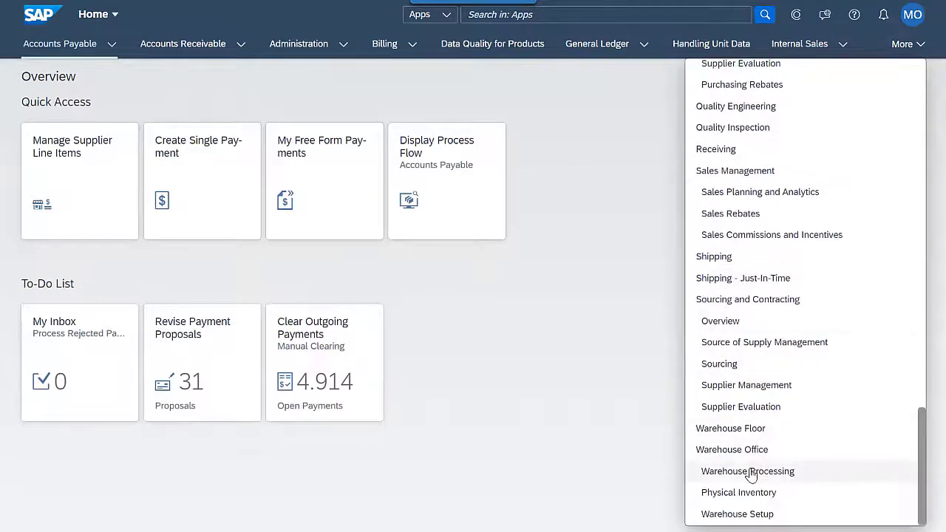
left_click(747, 471)
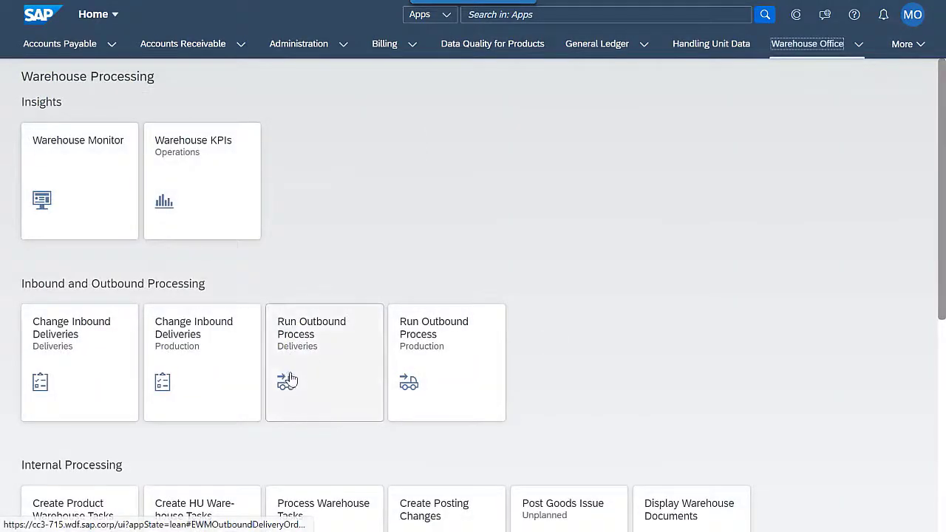
left_click(310, 374)
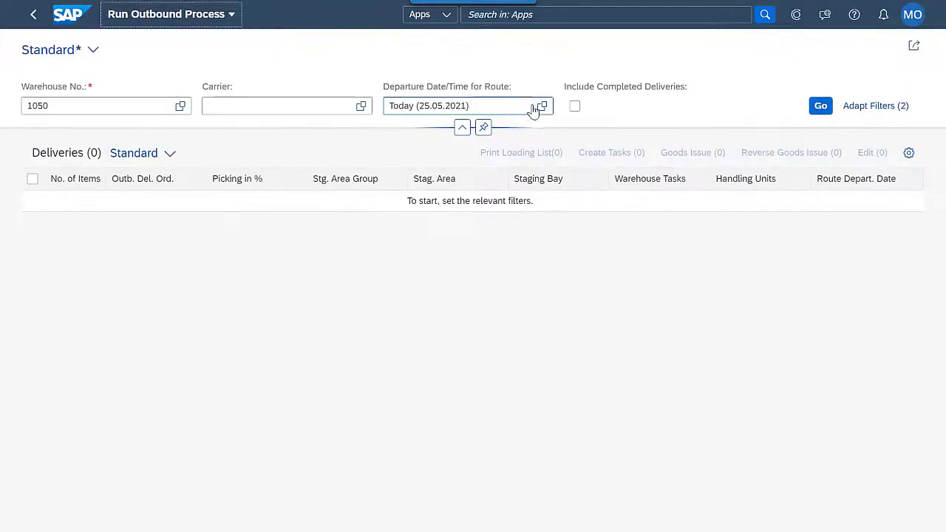
Filter warehouse 1050's deliveries by the route departure date 31.05.2021 and open the packed outbound delivery order.
left_click(537, 110)
left_click(614, 156)
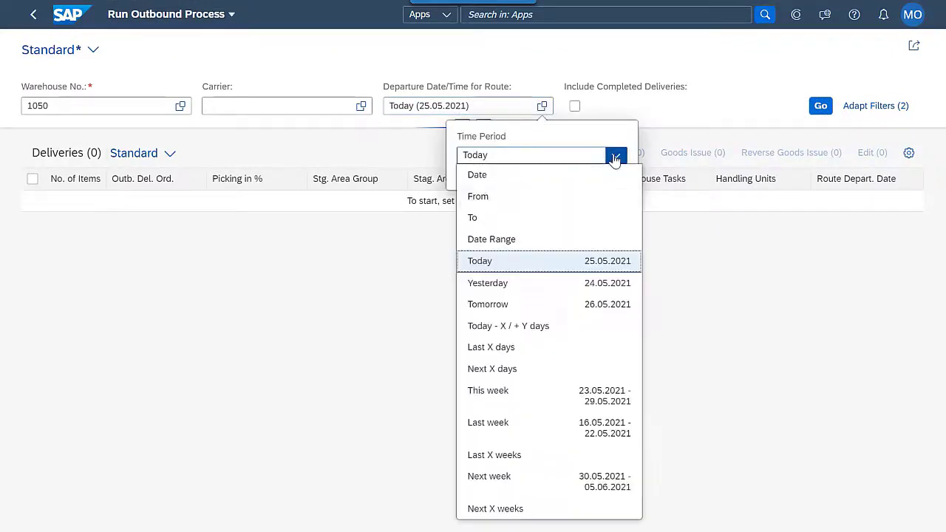
left_click(513, 181)
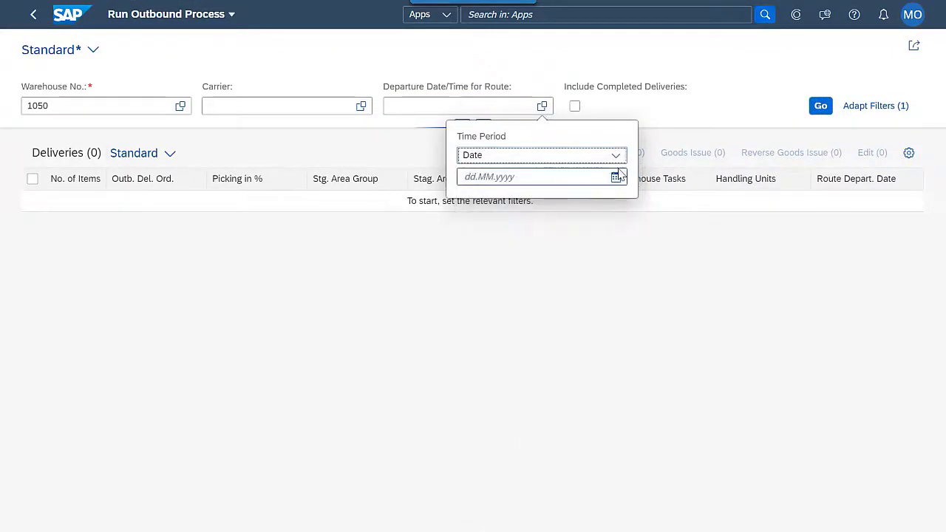
left_click(616, 177)
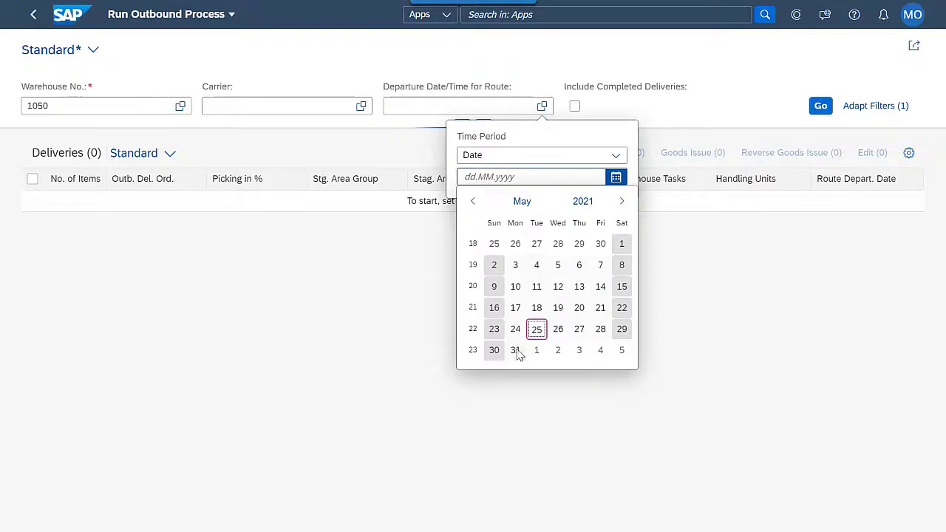
left_click(515, 349)
left_click(820, 106)
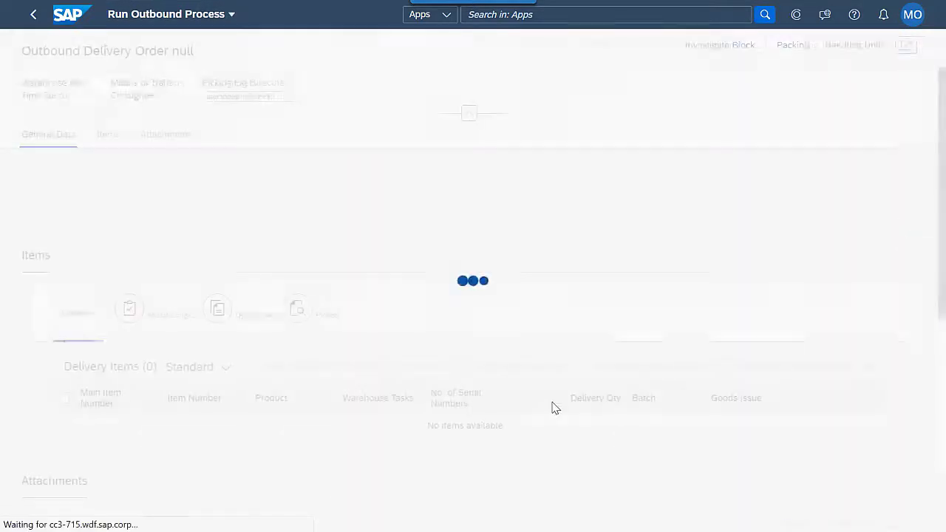
Check the serial number assignment of delivery item FG012, close it without saving, and filter the delivery items to picked ones.
scroll(494, 331, "down", 1)
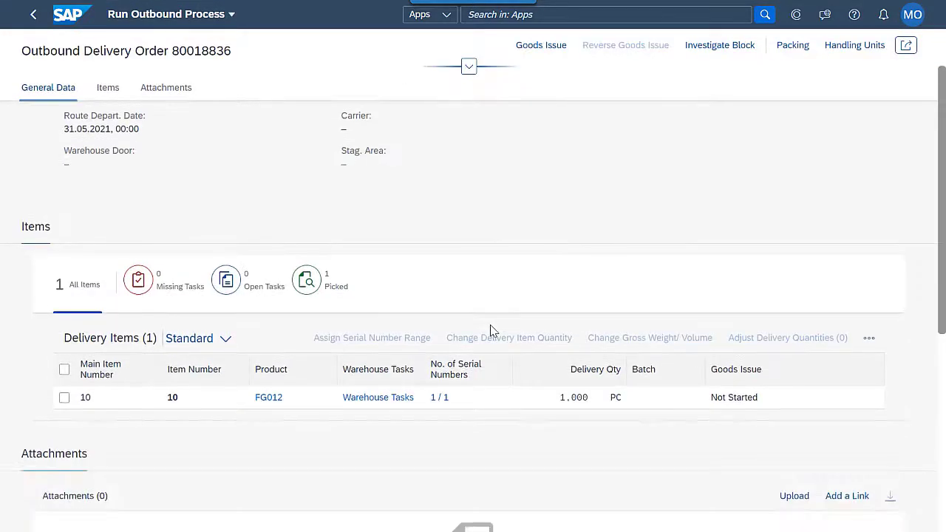
left_click(439, 399)
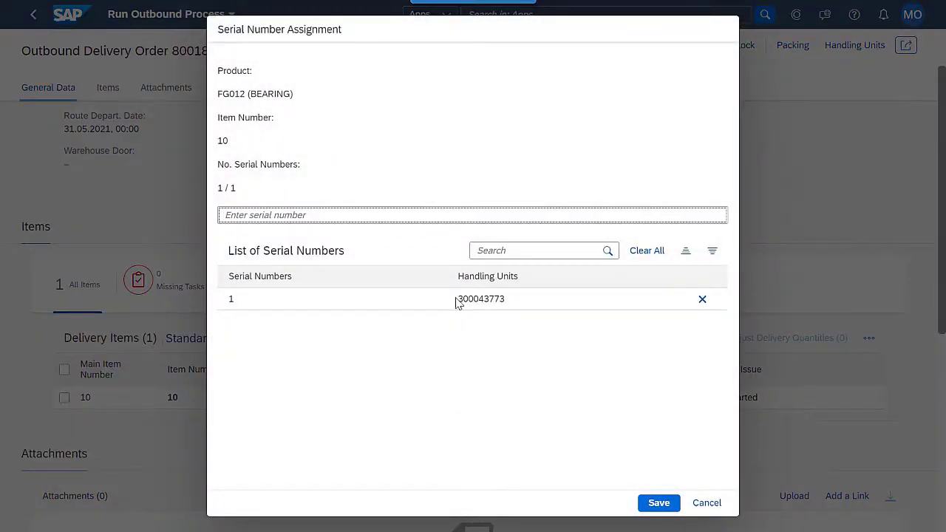
left_click(706, 502)
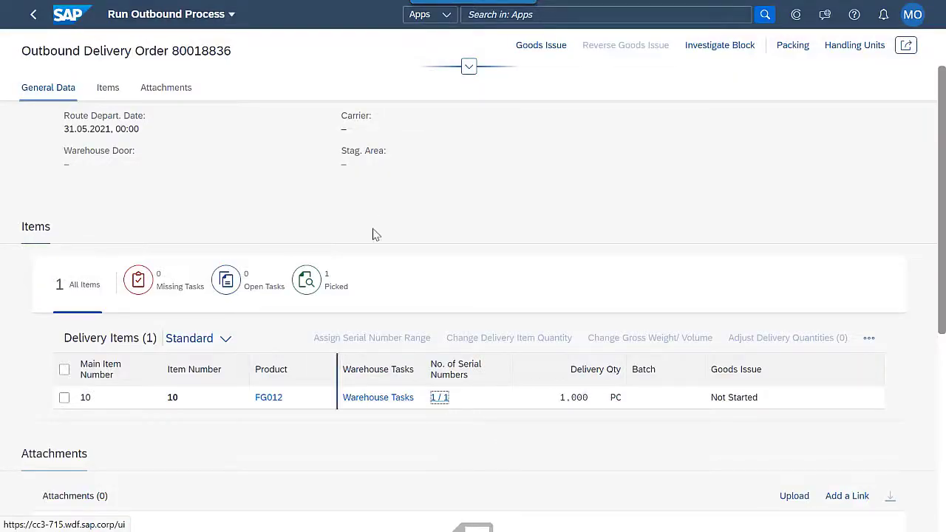
left_click(305, 290)
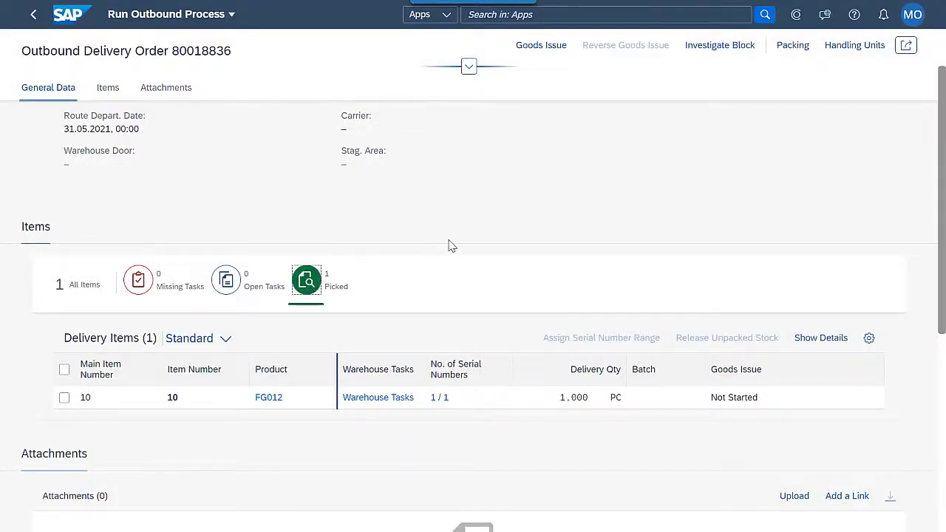
Post the goods issue for the outbound delivery order.
scroll(481, 213, "up", 2)
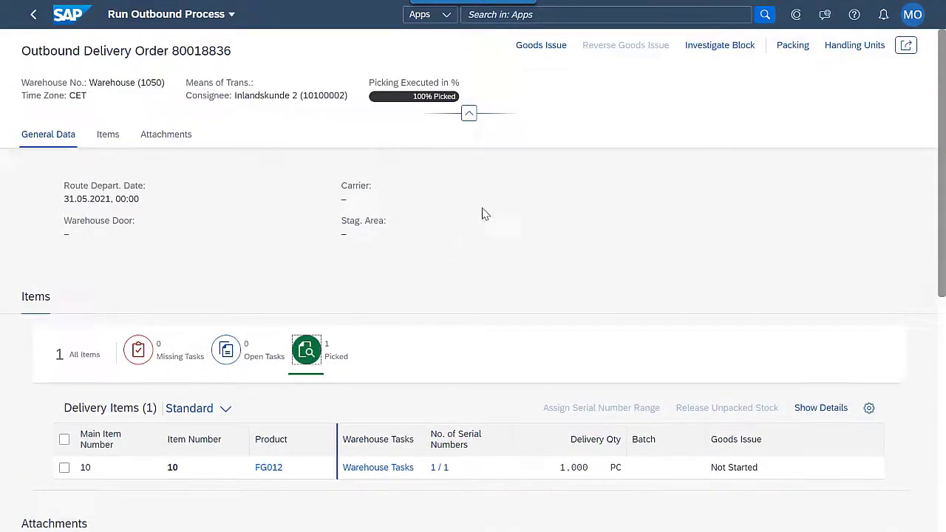
left_click(550, 50)
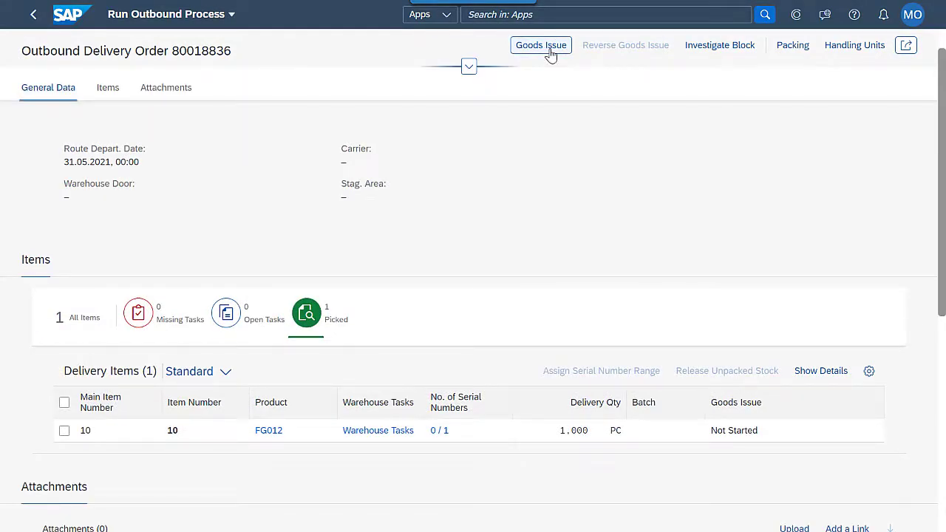